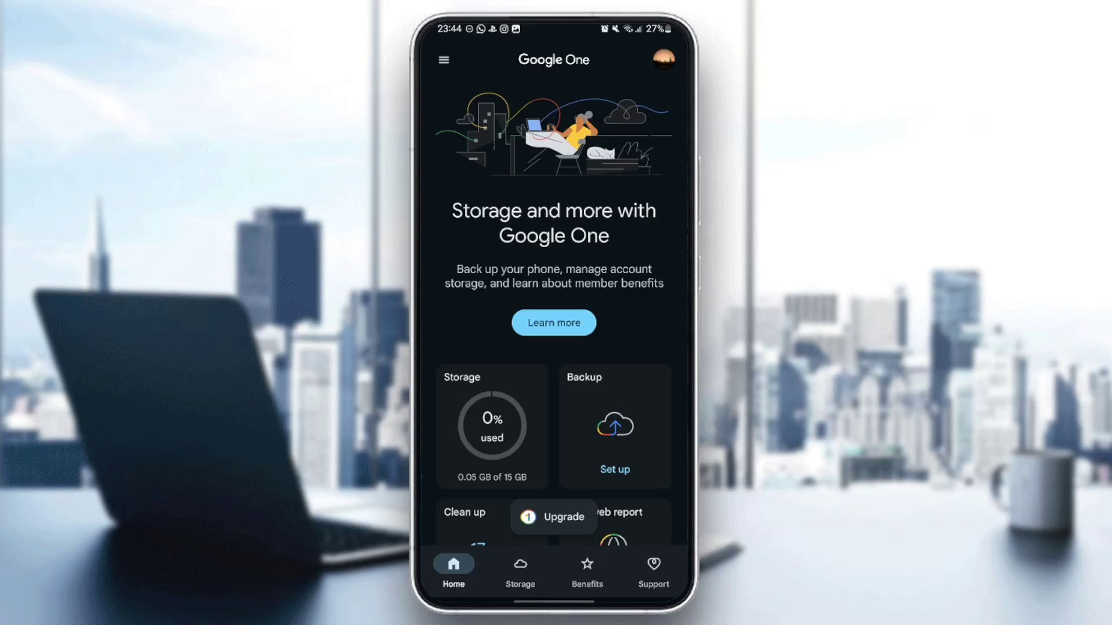
Browse the Storage, Benefits, Support and Home tabs, finishing back on Benefits.
left_click(492, 426)
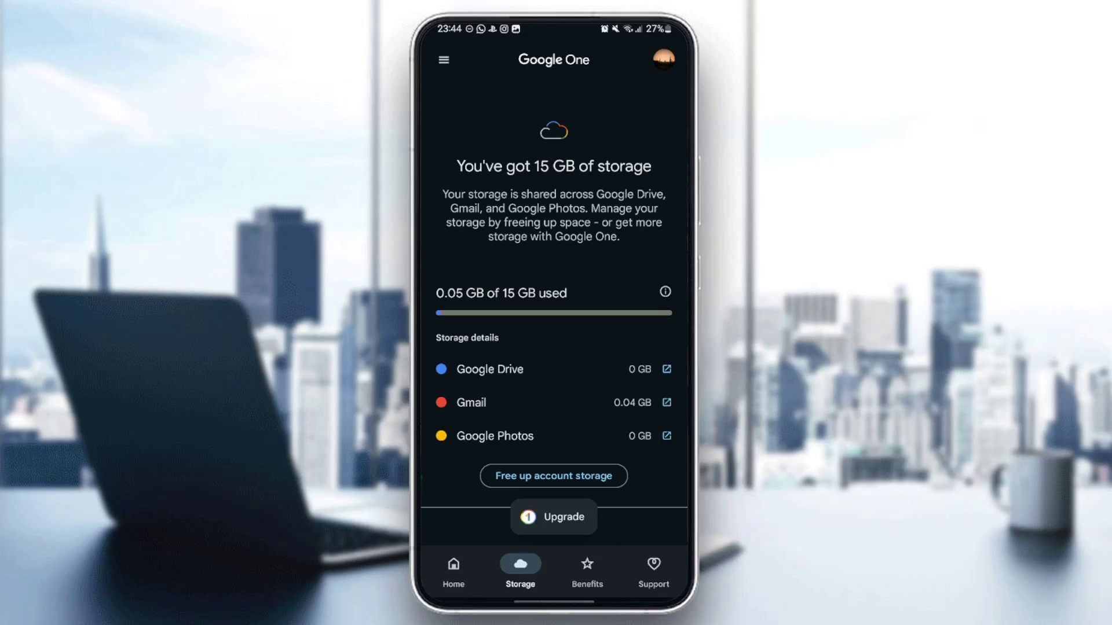
left_click(587, 569)
left_click(653, 569)
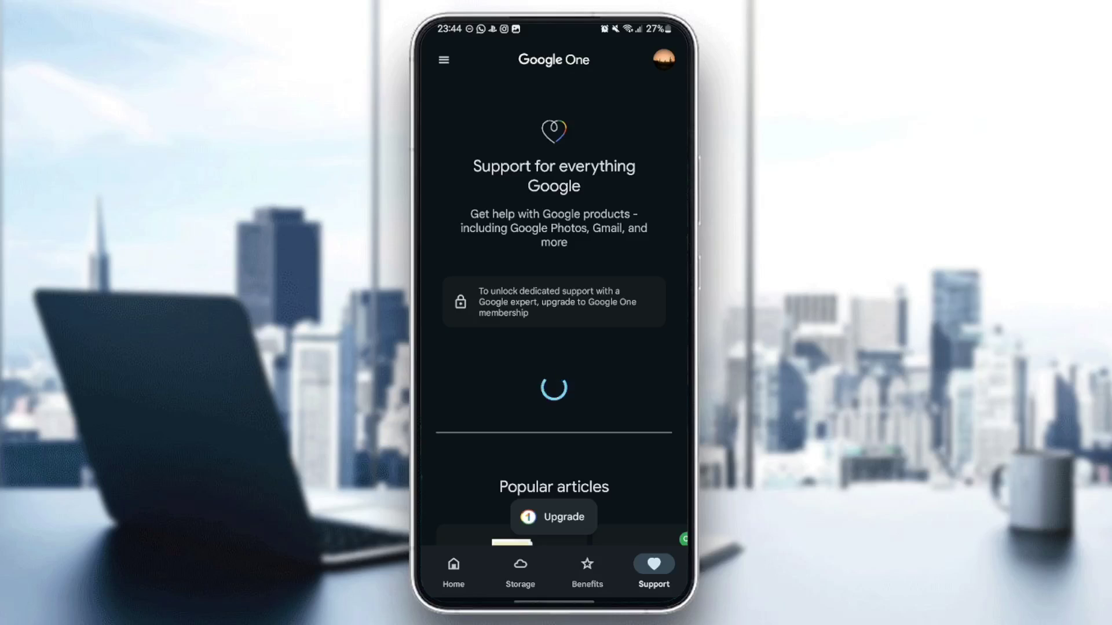
left_click(588, 568)
left_click(454, 568)
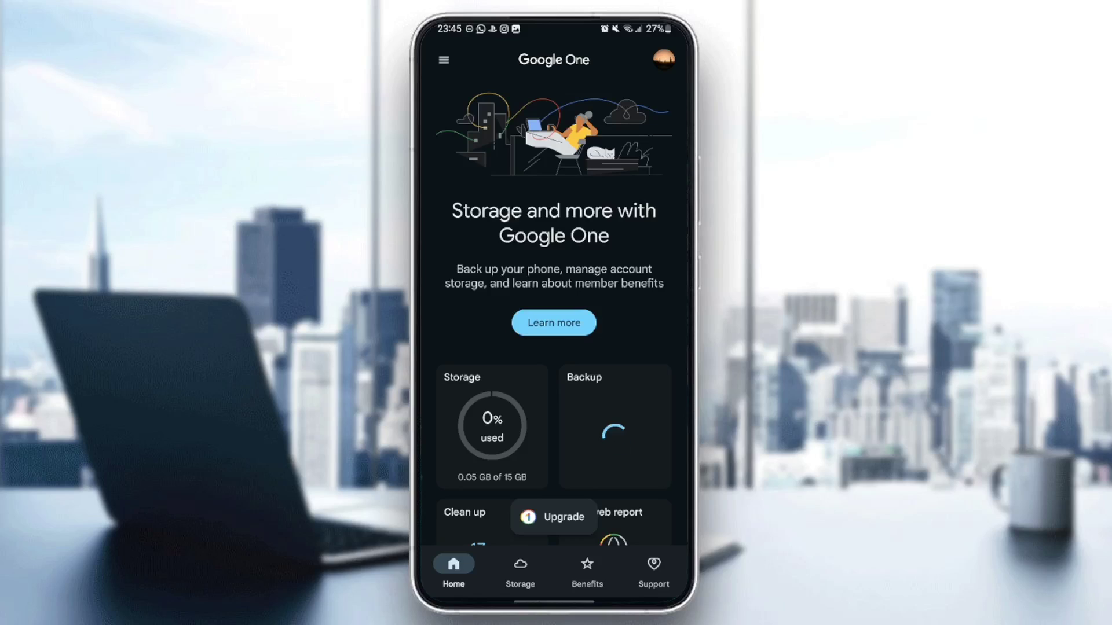
left_click(588, 569)
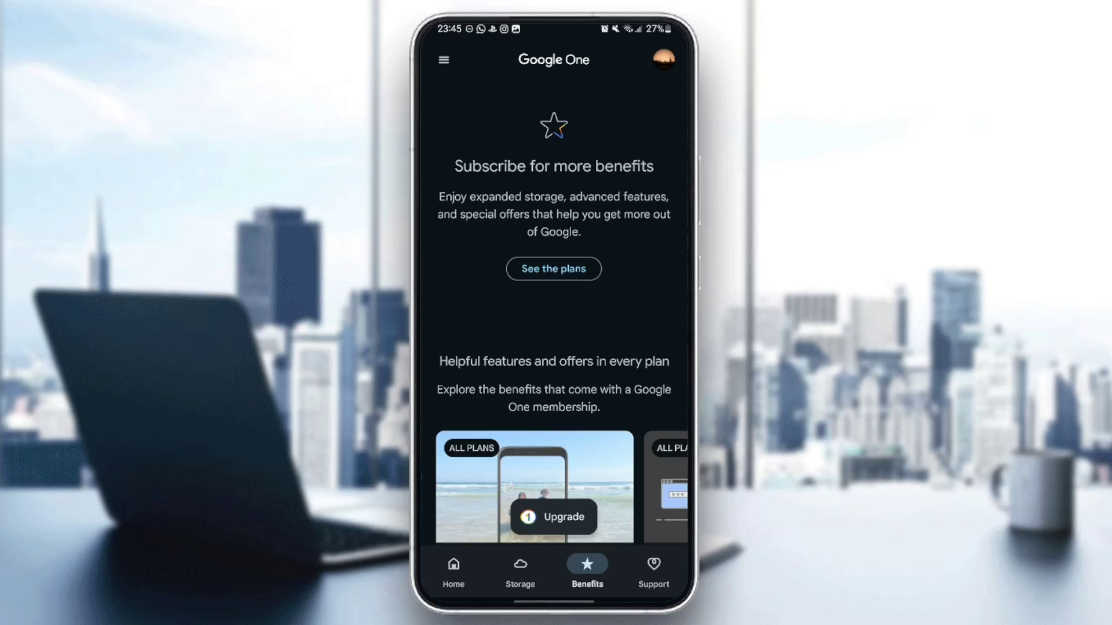
scroll(561, 347, "down", 5)
scroll(561, 348, "up", 5)
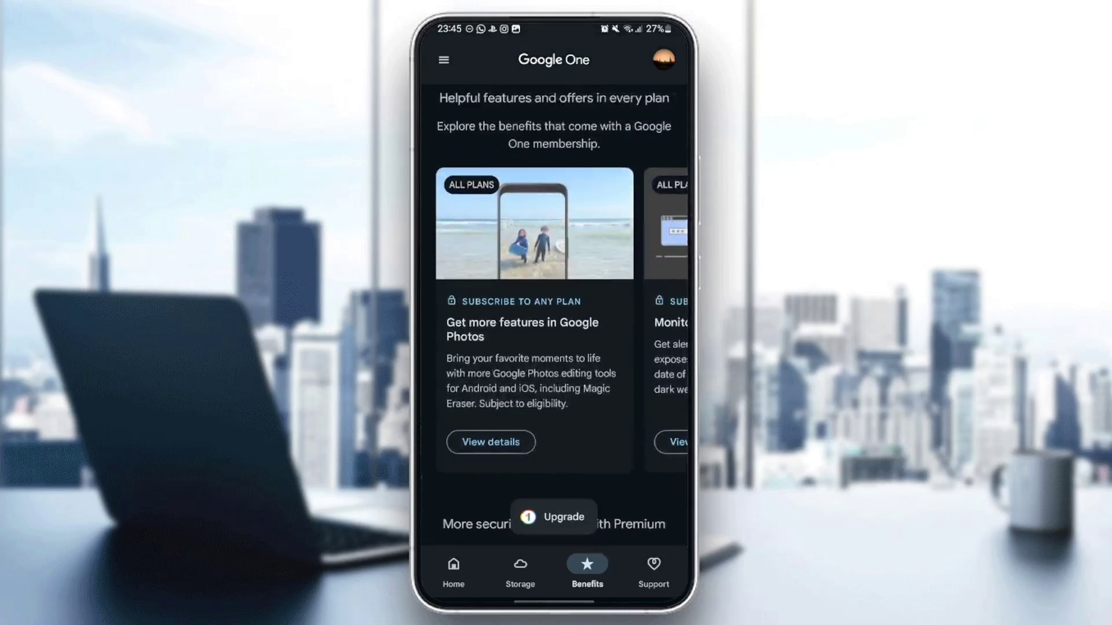
scroll(561, 347, "up", 3)
scroll(561, 348, "down", 6)
scroll(554, 313, "right", 3)
left_click(529, 437)
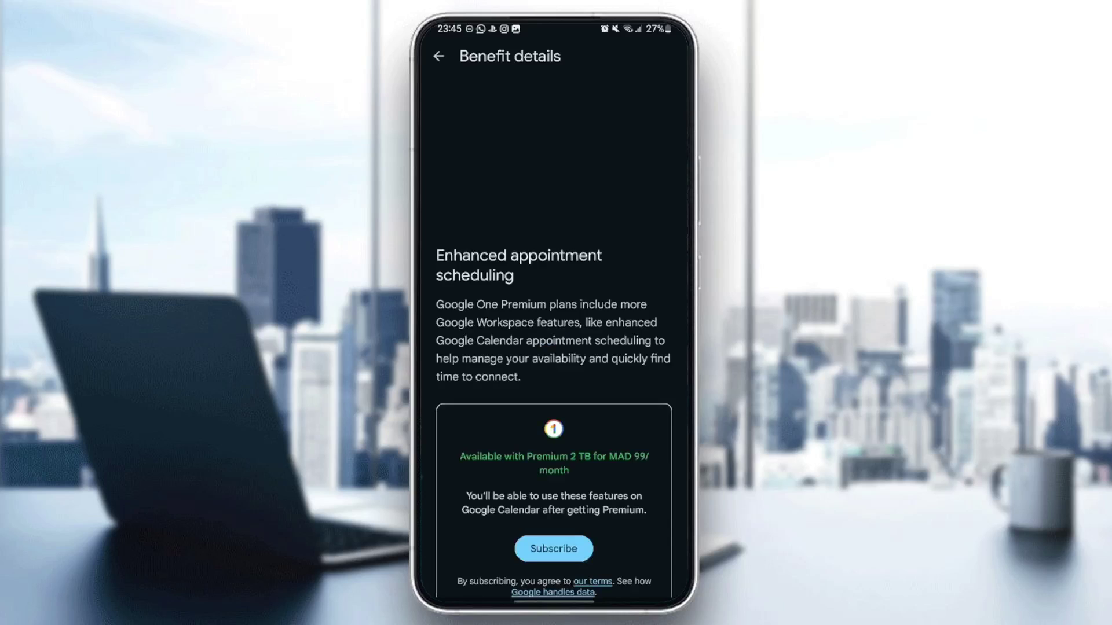
left_click(438, 55)
scroll(554, 348, "up", 5)
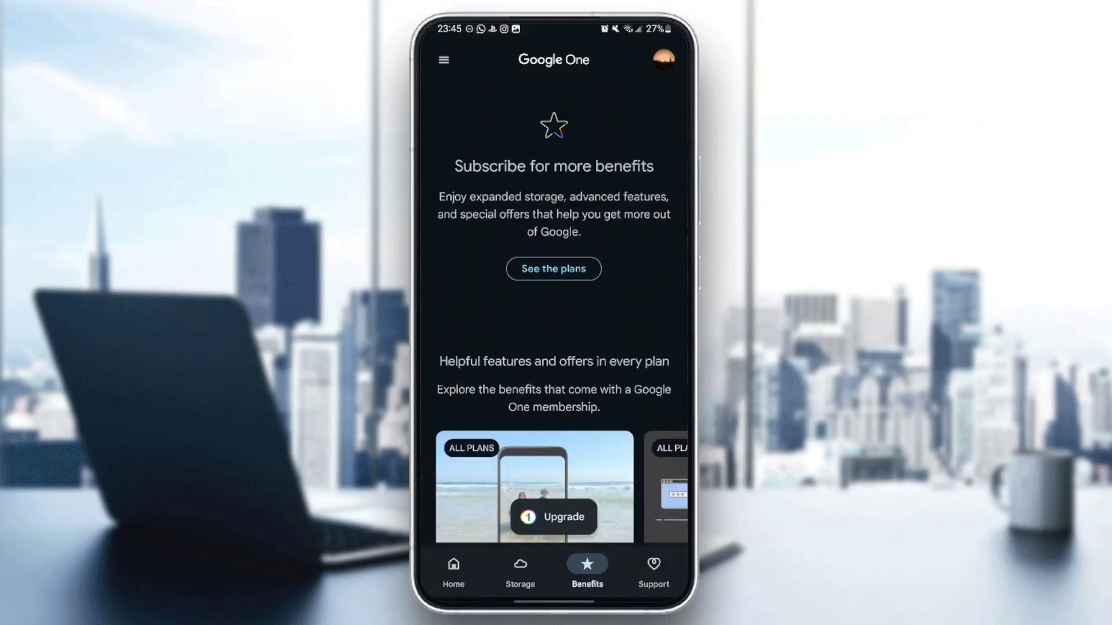
Open See the plans to list the discounted Standard 200 GB and Premium 2 TB offers.
left_click(554, 269)
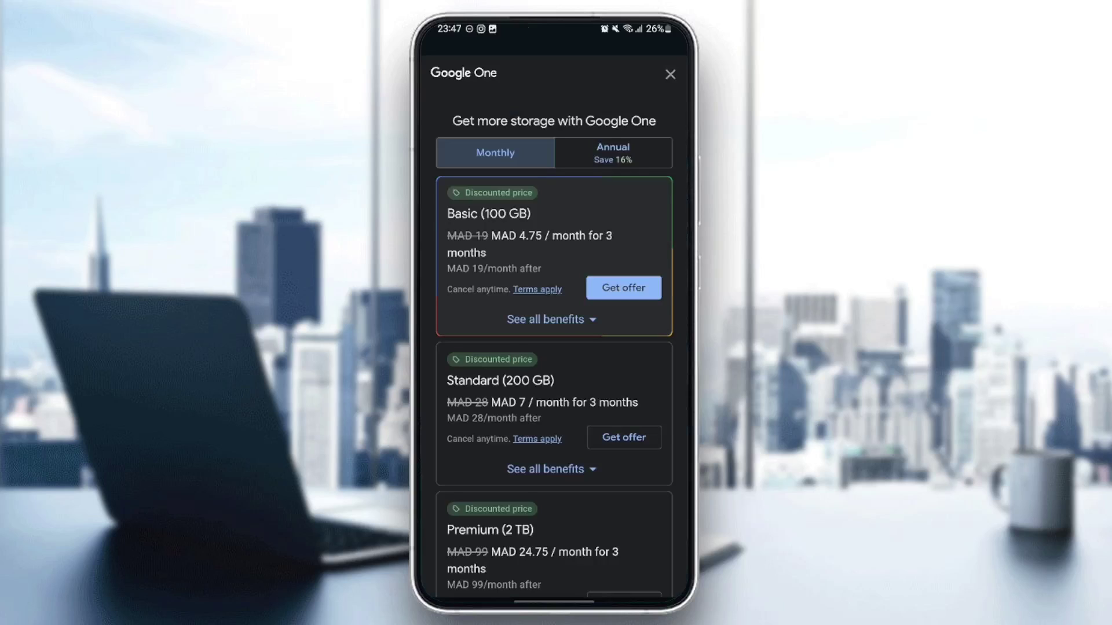
scroll(554, 348, "down", 5)
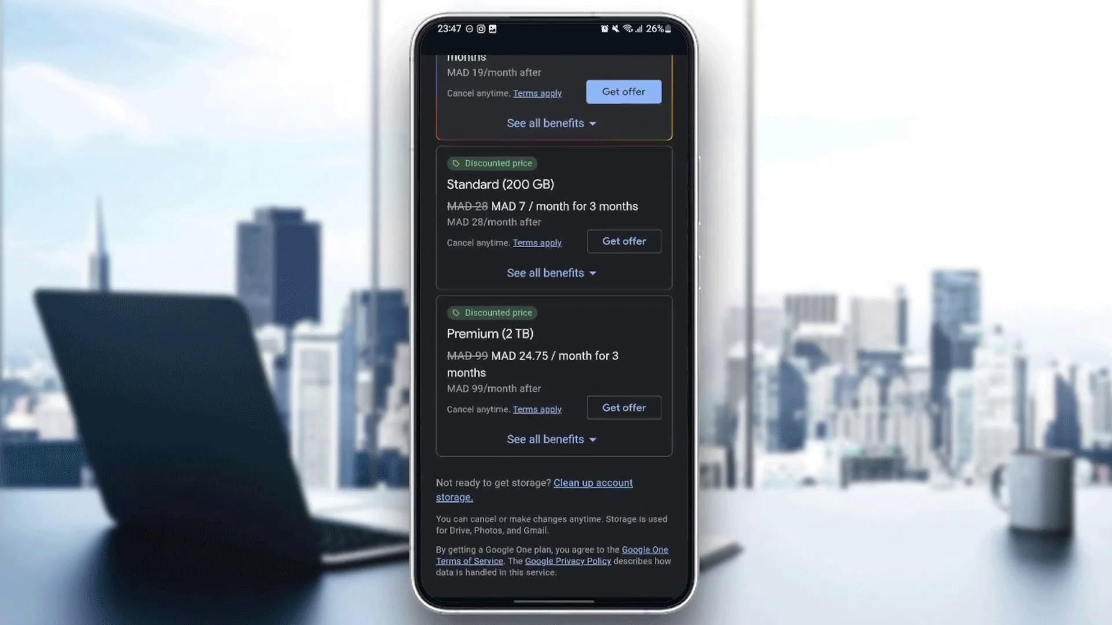
scroll(555, 348, "up", 4)
scroll(554, 348, "up", 1)
scroll(555, 347, "down", 3)
scroll(555, 347, "up", 3)
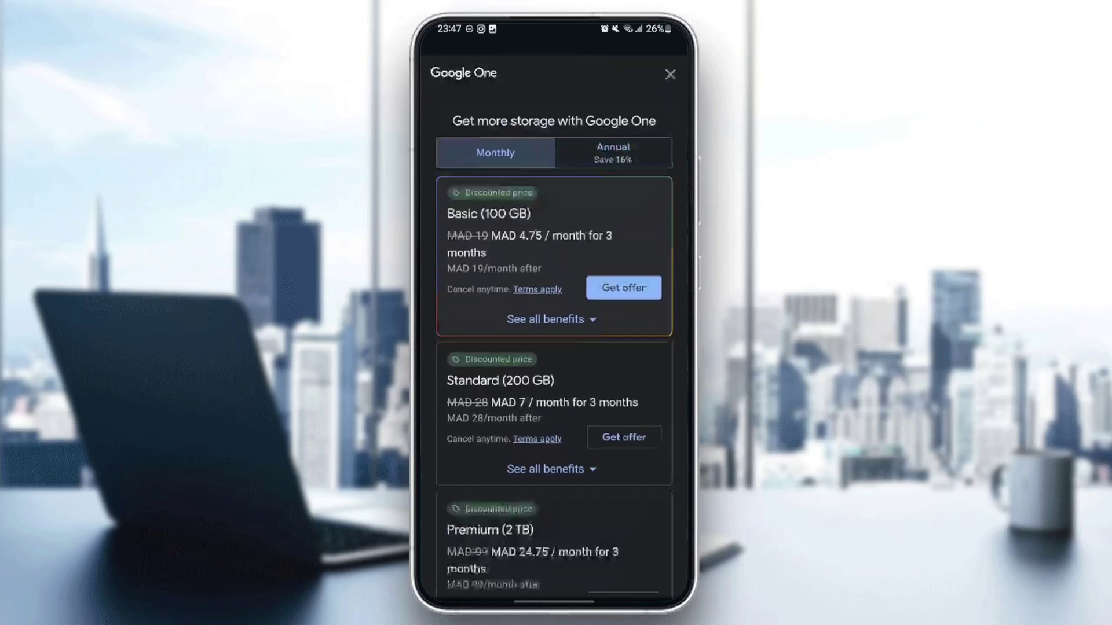
Switch the plans to annual pricing and expand Basic 100 GB's full benefits list.
left_click(612, 153)
scroll(555, 348, "down", 2)
scroll(555, 348, "up", 2)
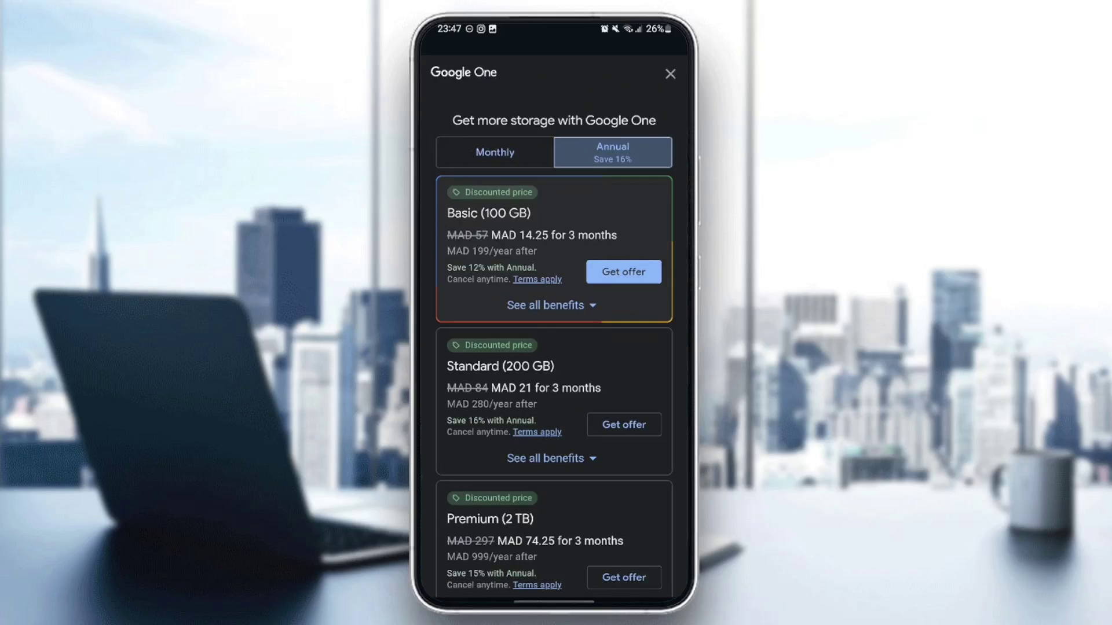
left_click(550, 305)
scroll(555, 347, "down", 1)
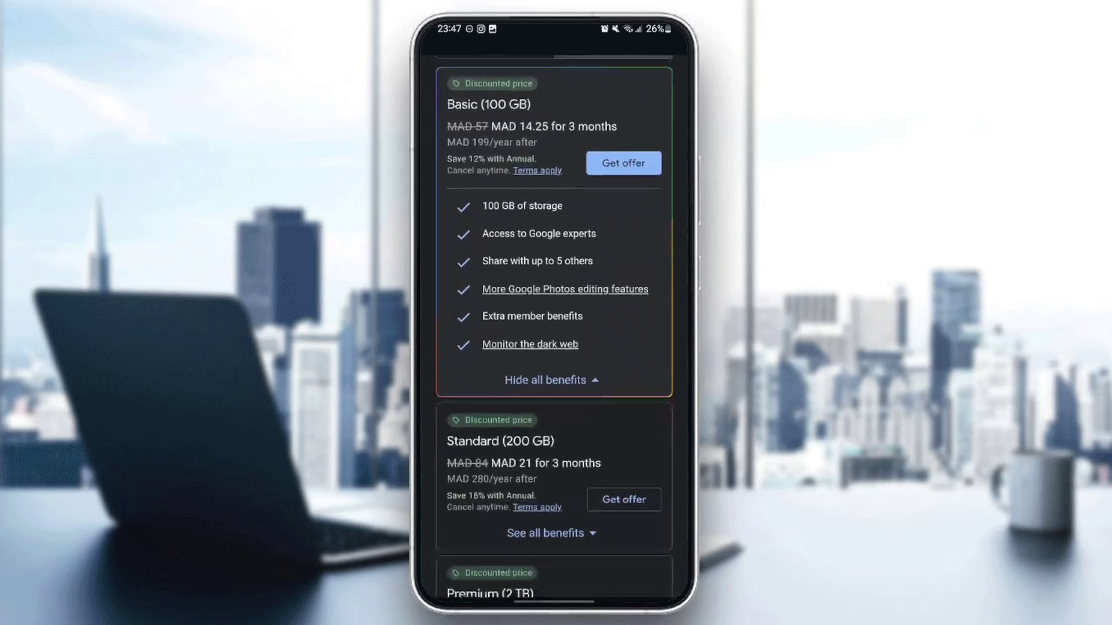
scroll(554, 326, "down", 3)
scroll(554, 330, "down", 1)
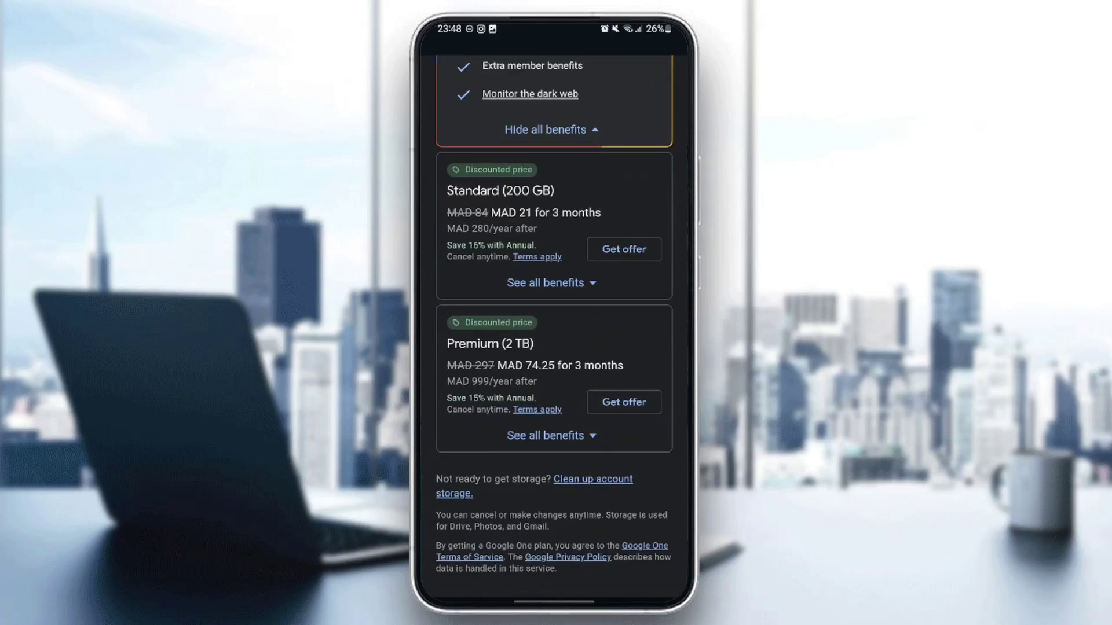
Expand Premium 2 TB's full benefits list, then view and close the Google One terms.
left_click(551, 435)
scroll(555, 330, "down", 5)
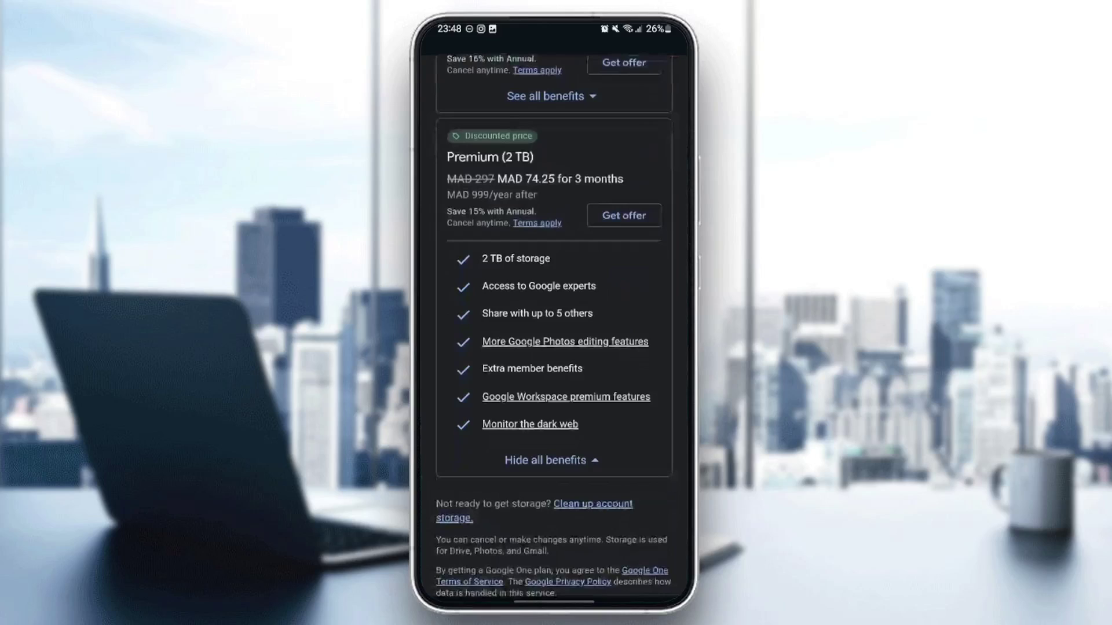
scroll(554, 330, "up", 10)
scroll(554, 331, "down", 10)
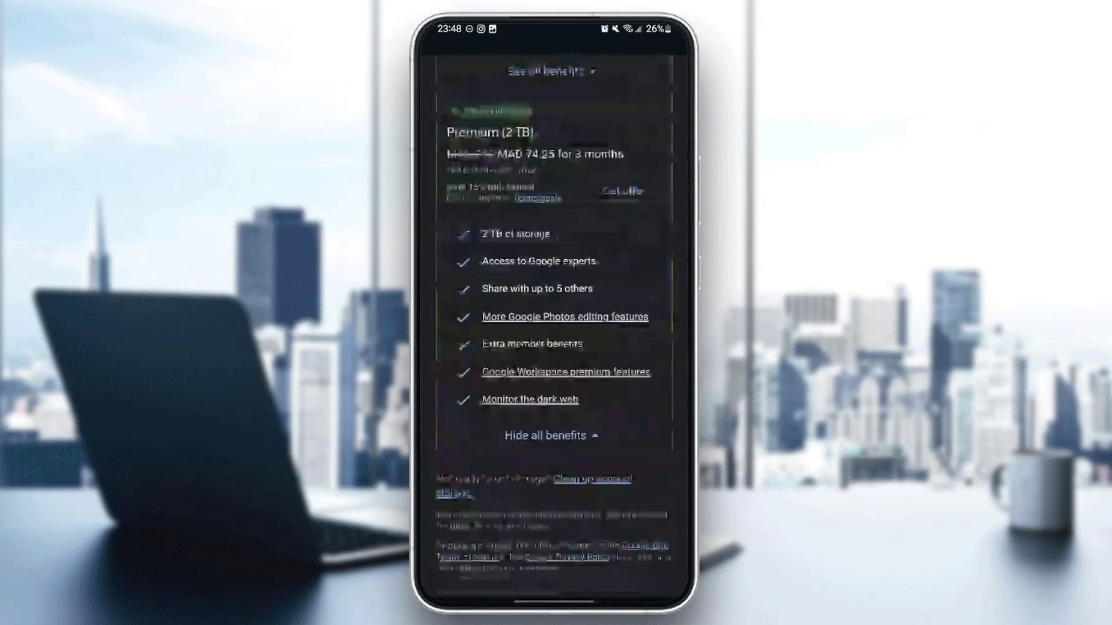
left_click(623, 190)
left_click(652, 388)
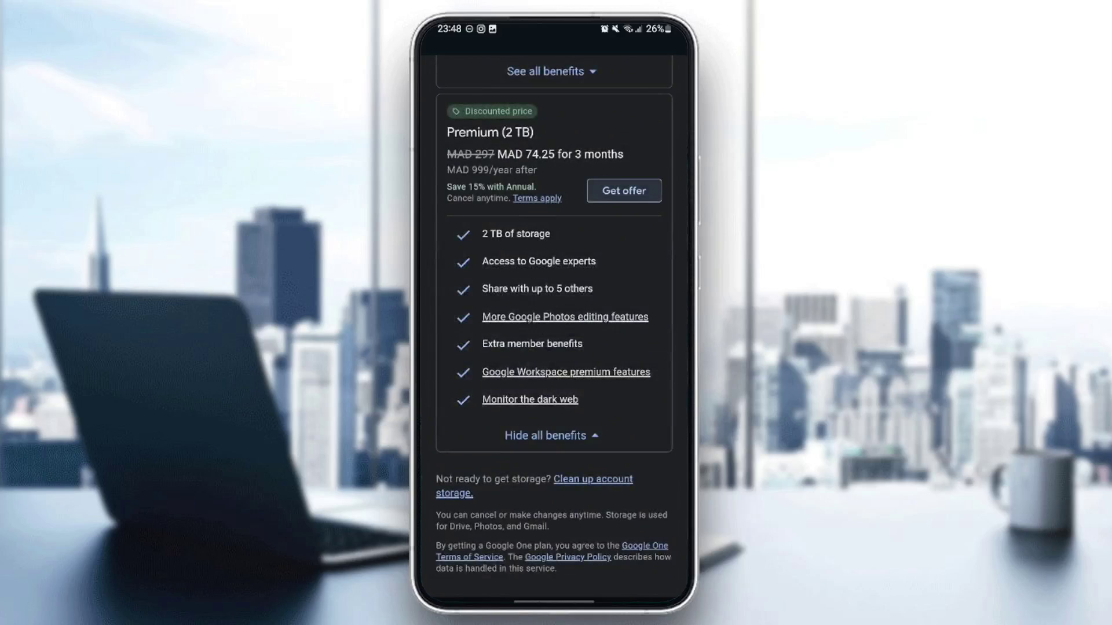